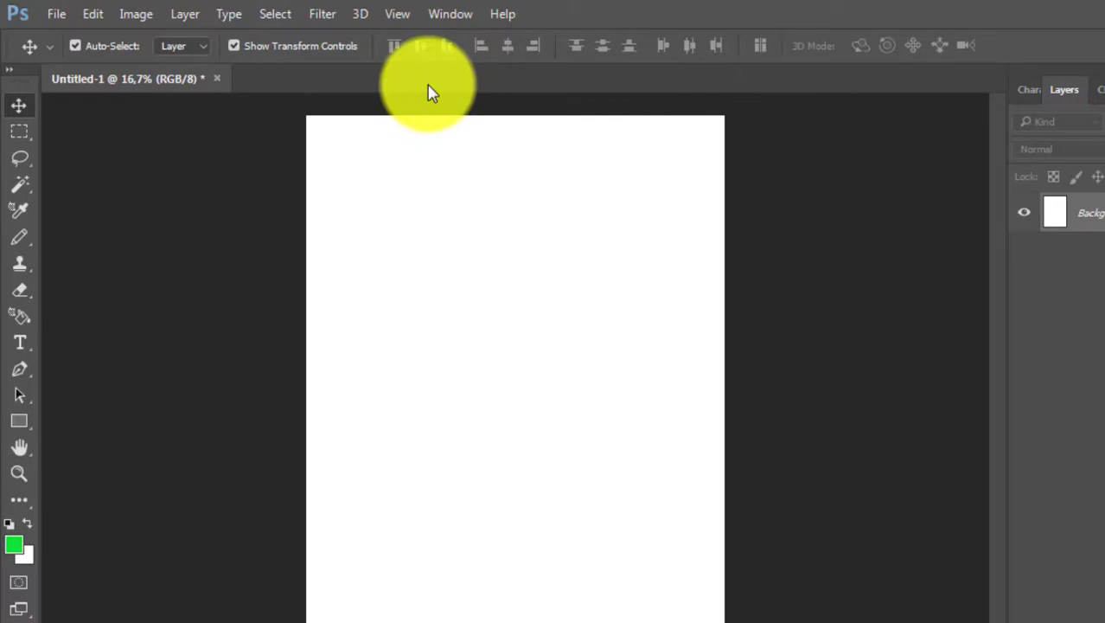
Step: Show the centimetre rulers and pull two horizontal guides down onto the Untitled-1 page
key("ctrl+r")
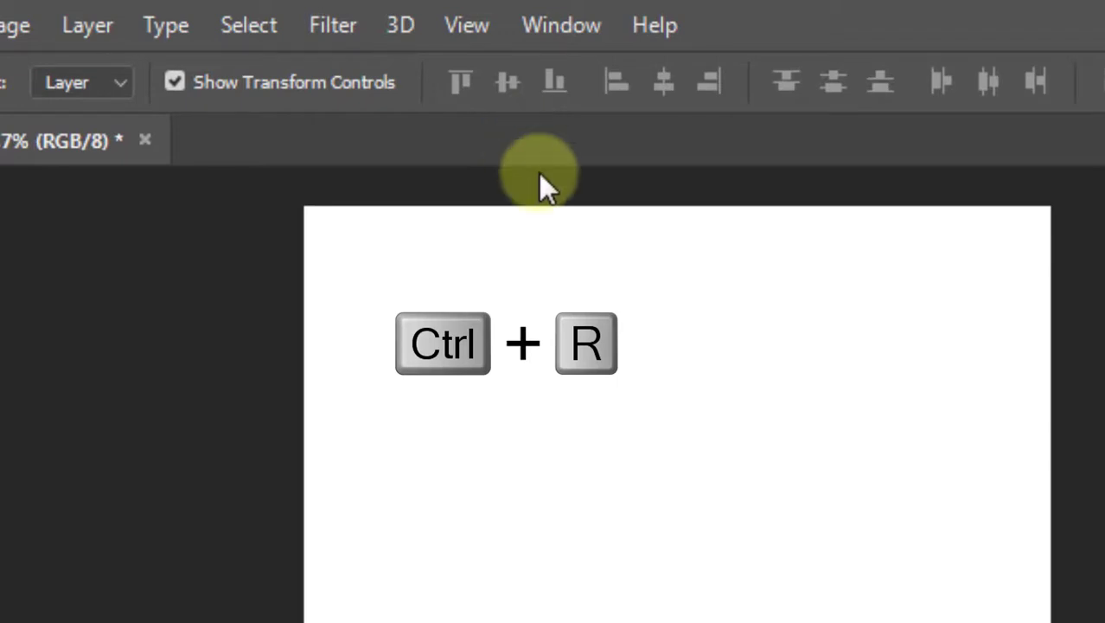
left_click_drag(564, 175, 562, 171)
key("ctrl+r")
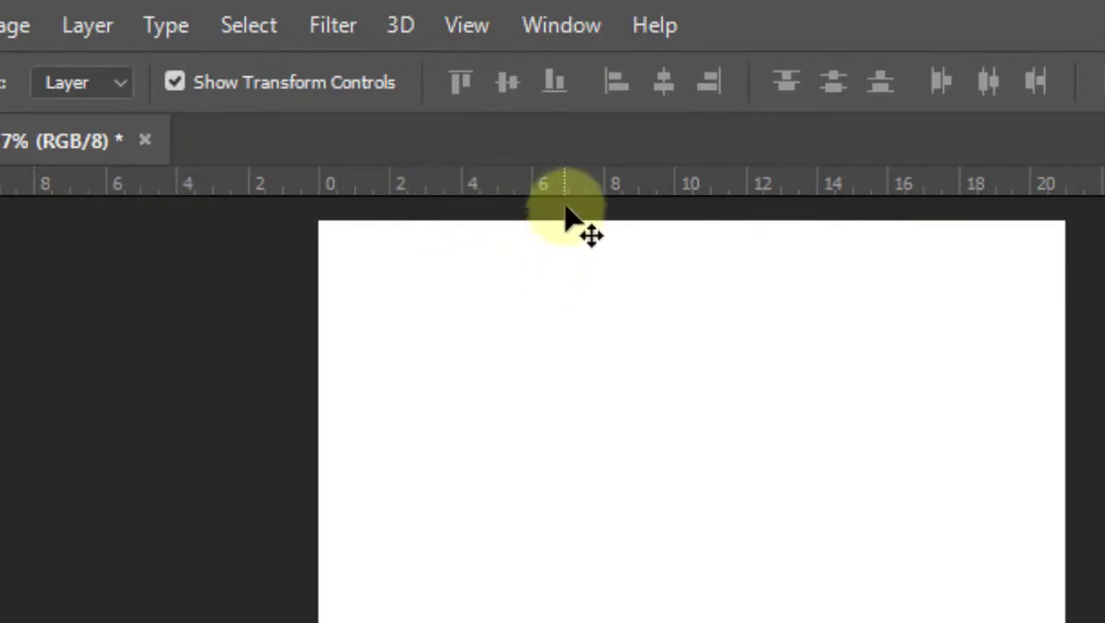
mouse_move(574, 182)
left_mouse_down()
mouse_move(578, 451)
mouse_move(578, 423)
left_mouse_up()
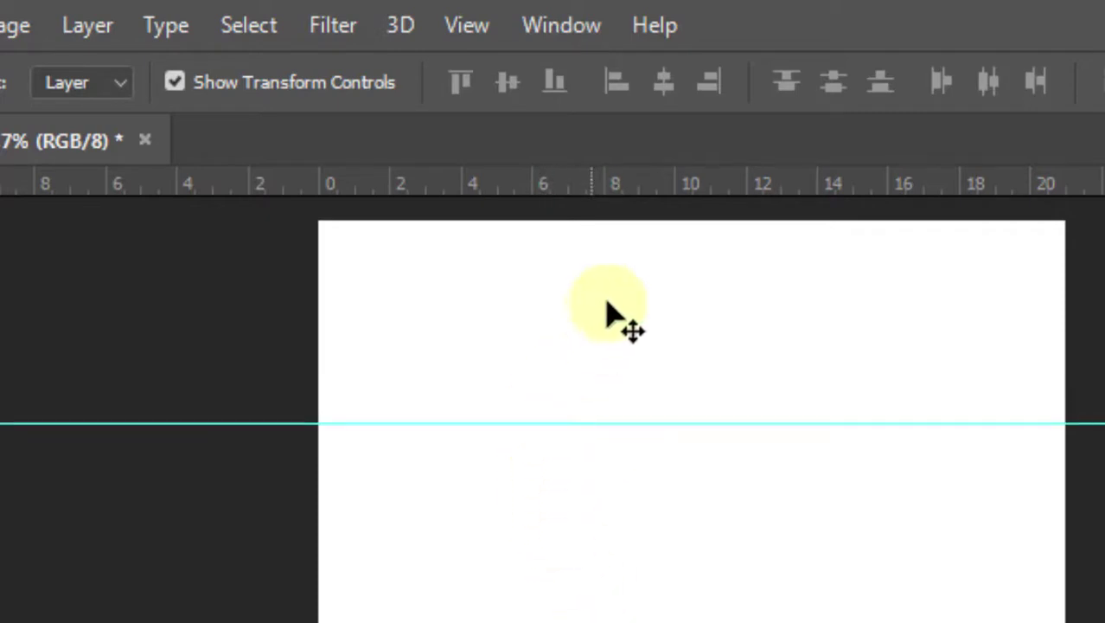
left_click_drag(655, 186, 602, 431)
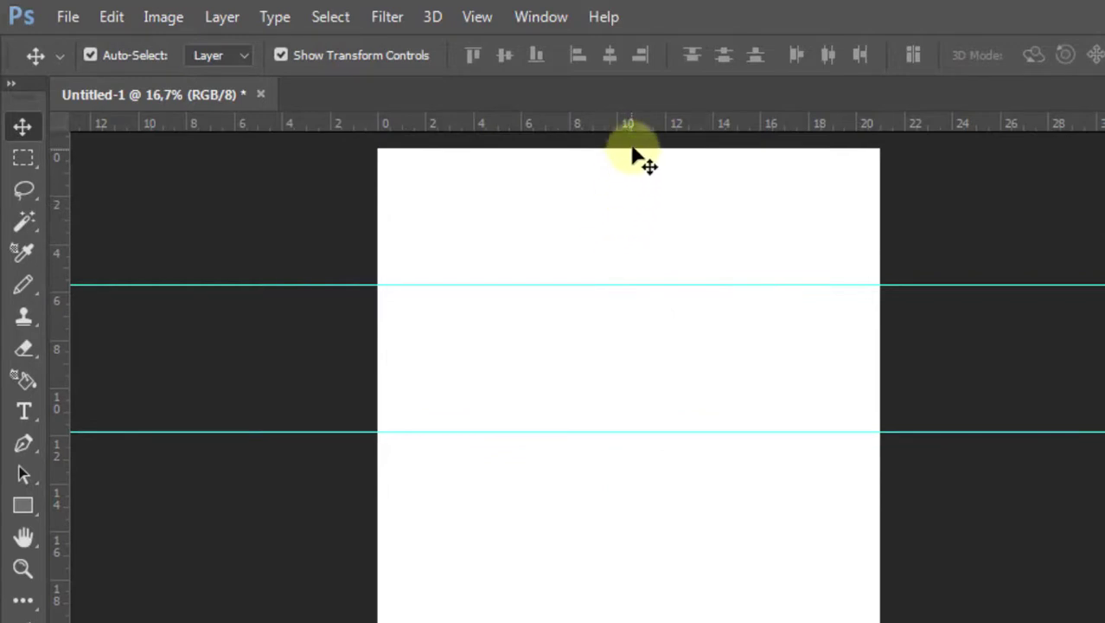
Step: Add a third horizontal guide lower down and three vertical guides from the left ruler
left_click_drag(635, 126, 634, 546)
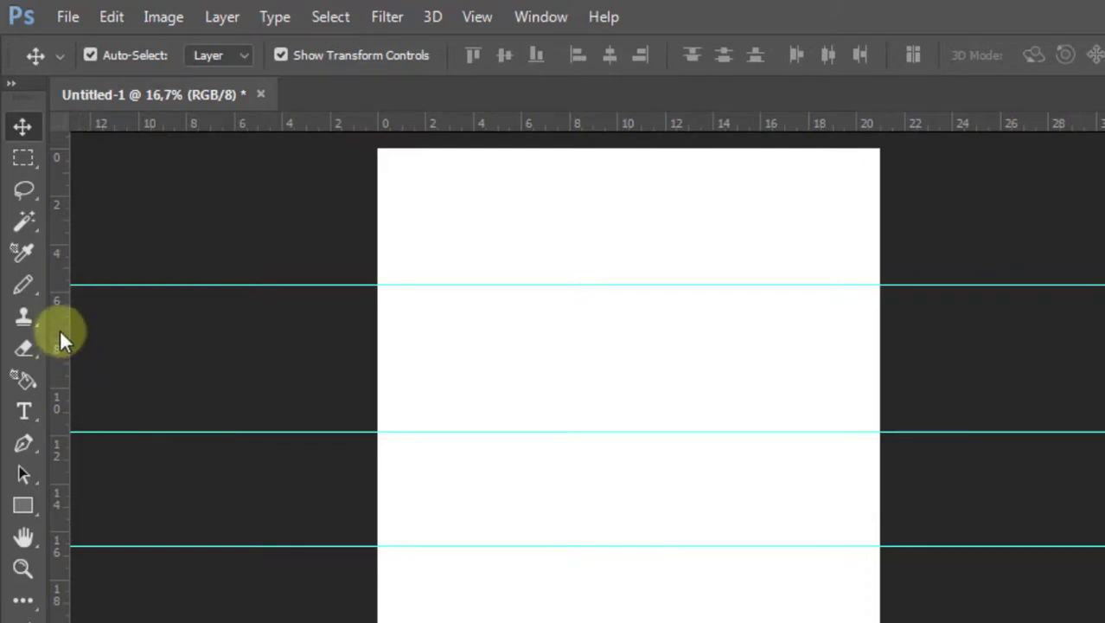
left_click_drag(60, 328, 430, 376)
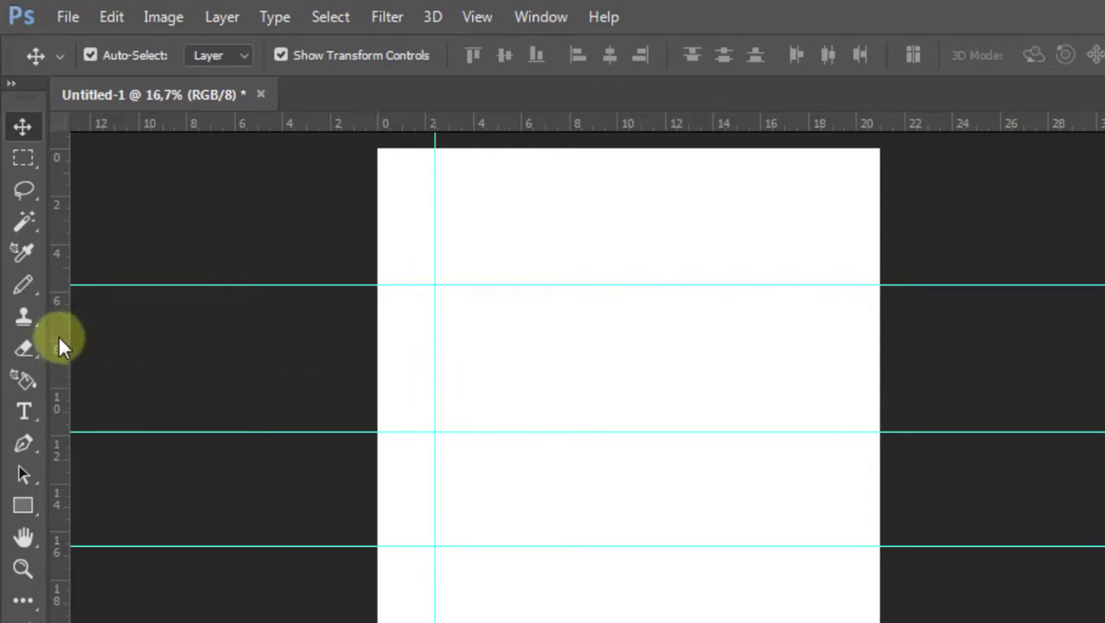
left_click_drag(57, 336, 561, 375)
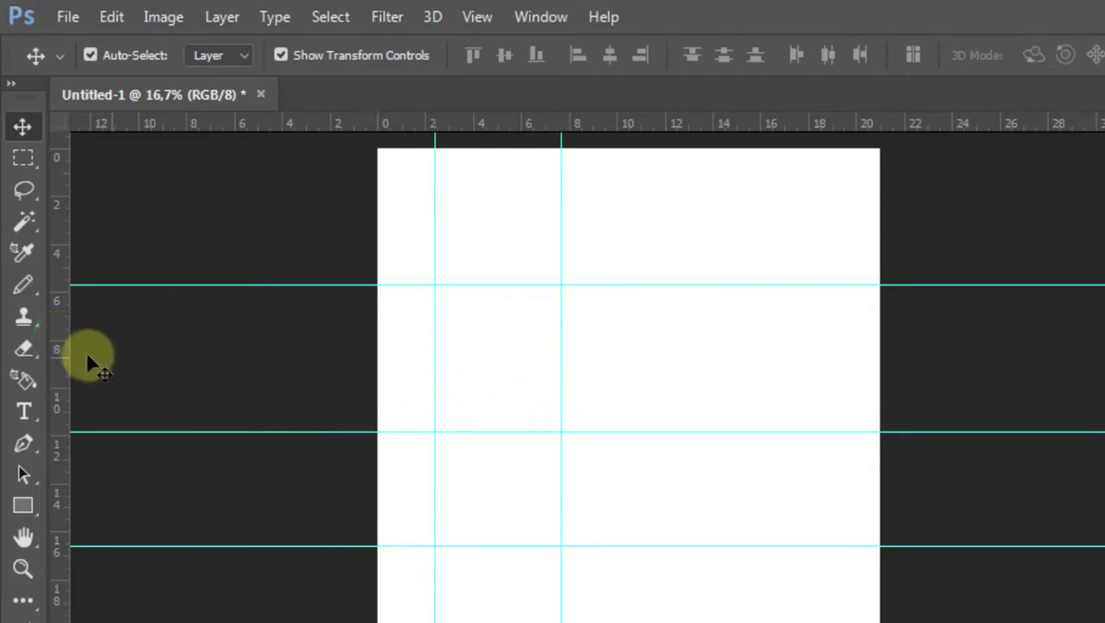
left_click_drag(58, 342, 708, 469)
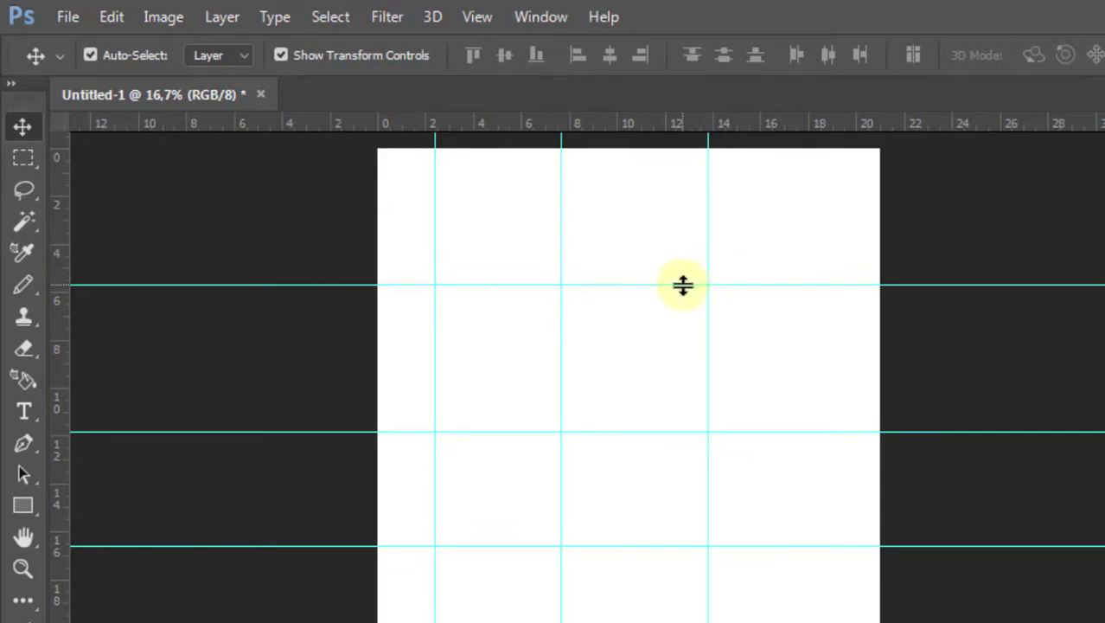
Step: Drag the three horizontal guides and the leftmost and rightmost vertical guides back onto the rulers
left_click(683, 285)
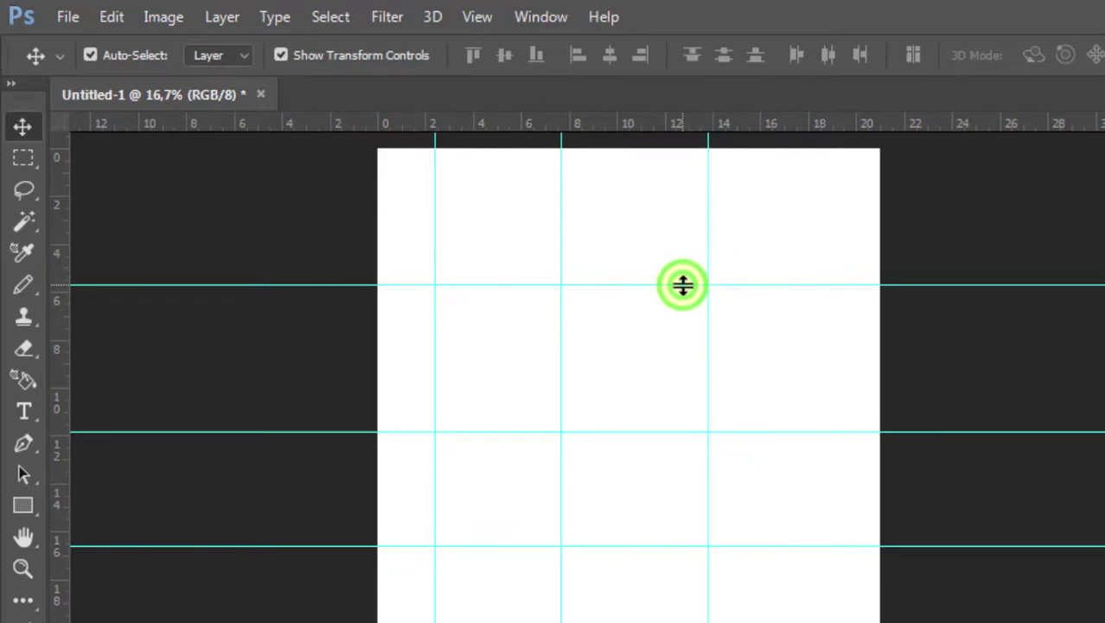
left_click_drag(683, 286, 710, 89)
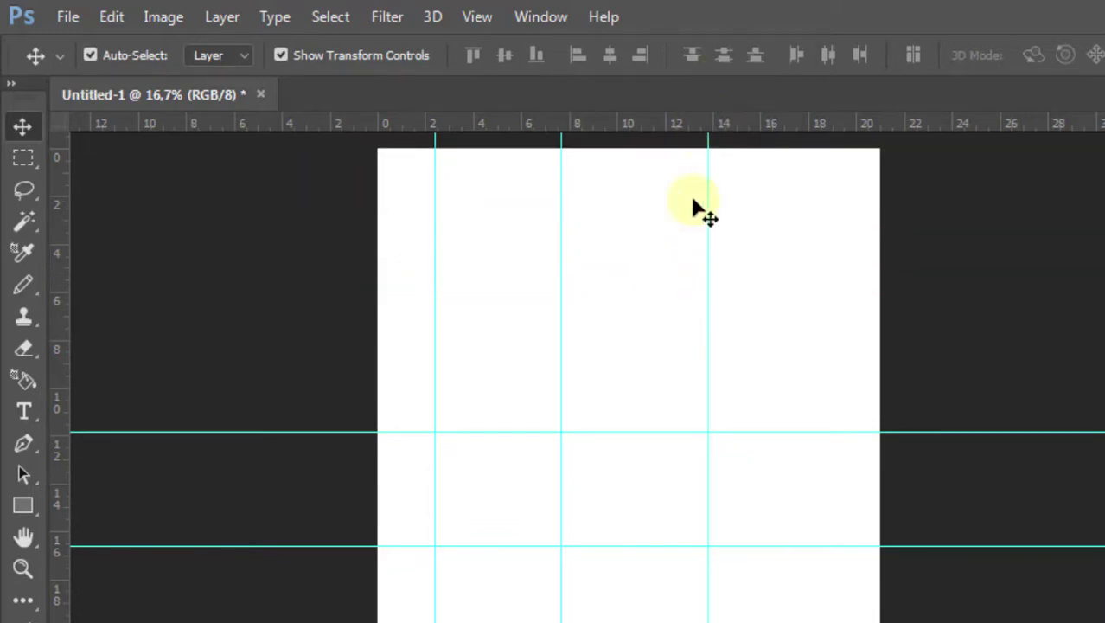
mouse_move(652, 432)
left_mouse_down()
mouse_move(660, 279)
mouse_move(690, 107)
left_mouse_up()
left_click_drag(656, 545, 711, 61)
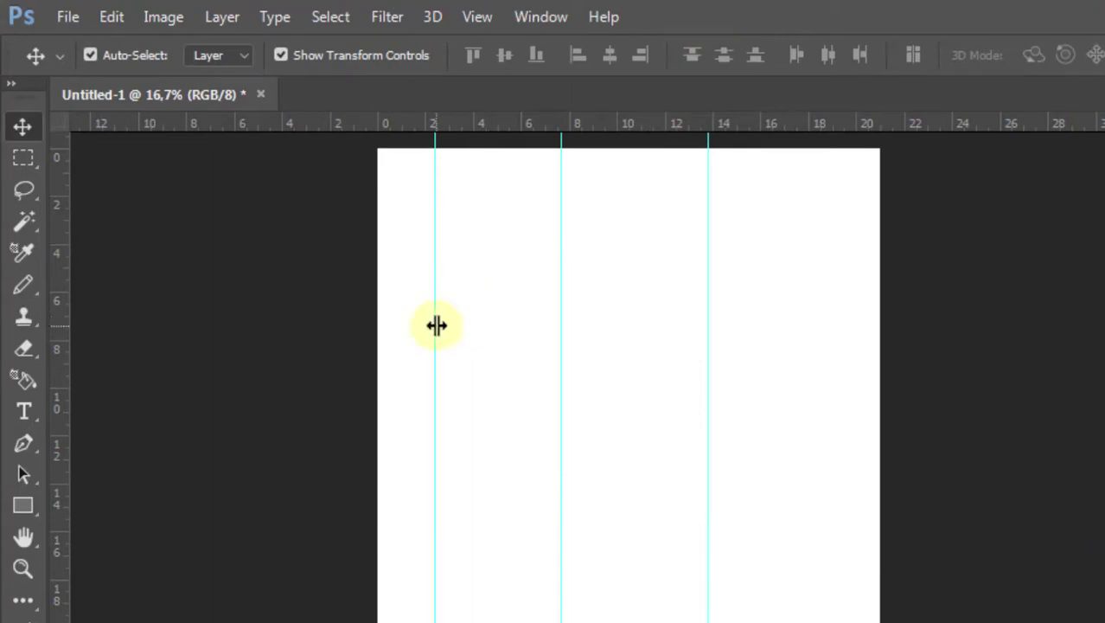
left_click_drag(436, 325, 67, 369)
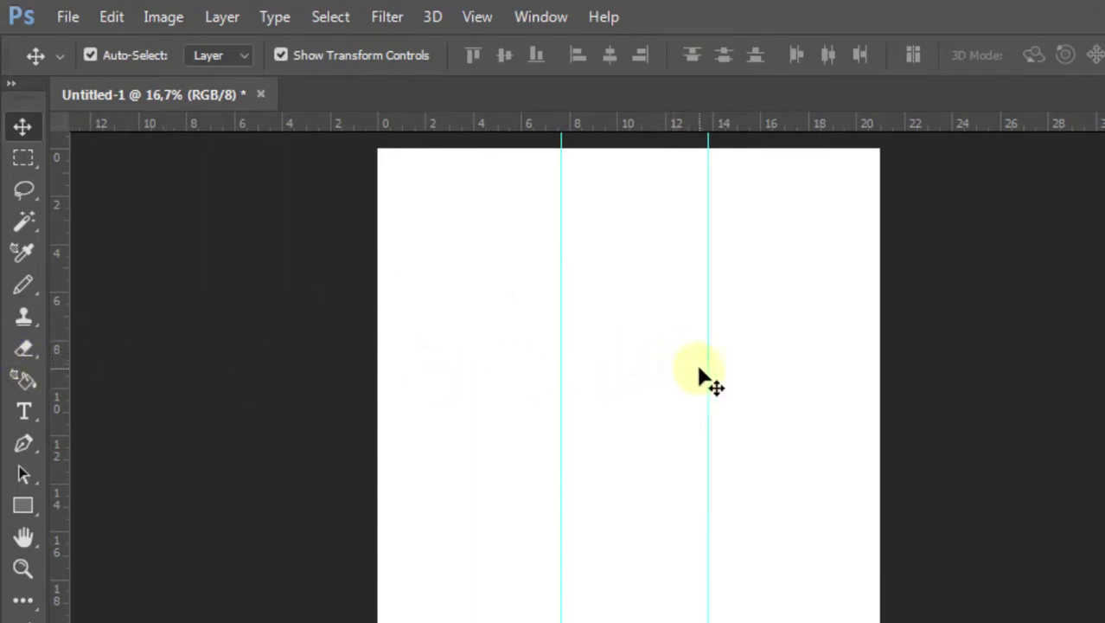
left_click_drag(708, 375, 26, 384)
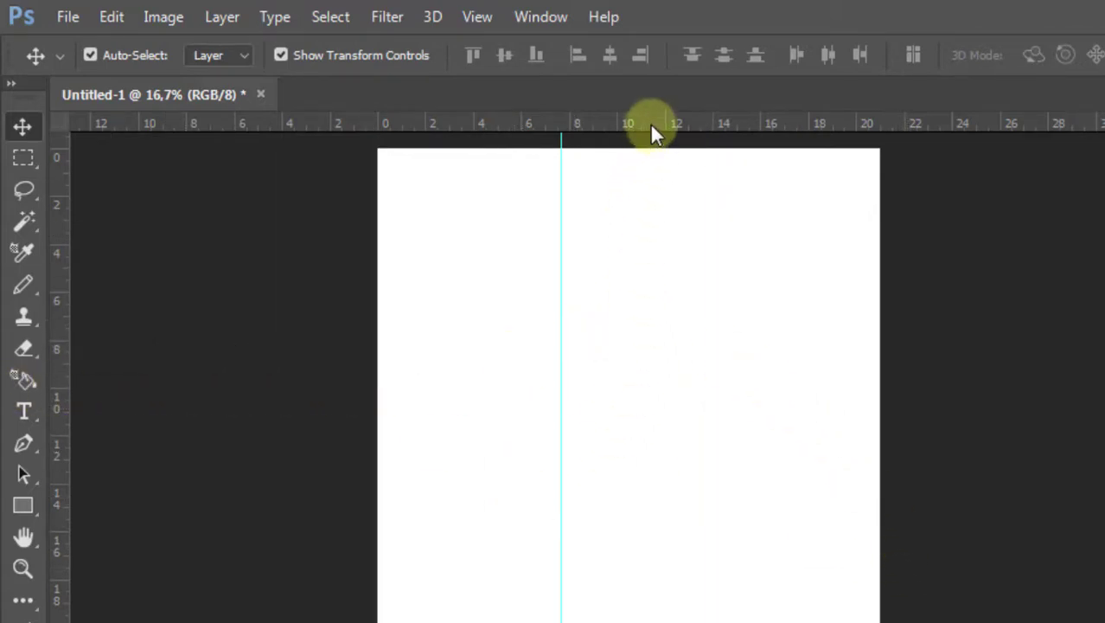
Step: Add a horizontal guide near the top, move the vertical guide to 3 cm, add one at 17,29 cm
left_click_drag(651, 121, 640, 213)
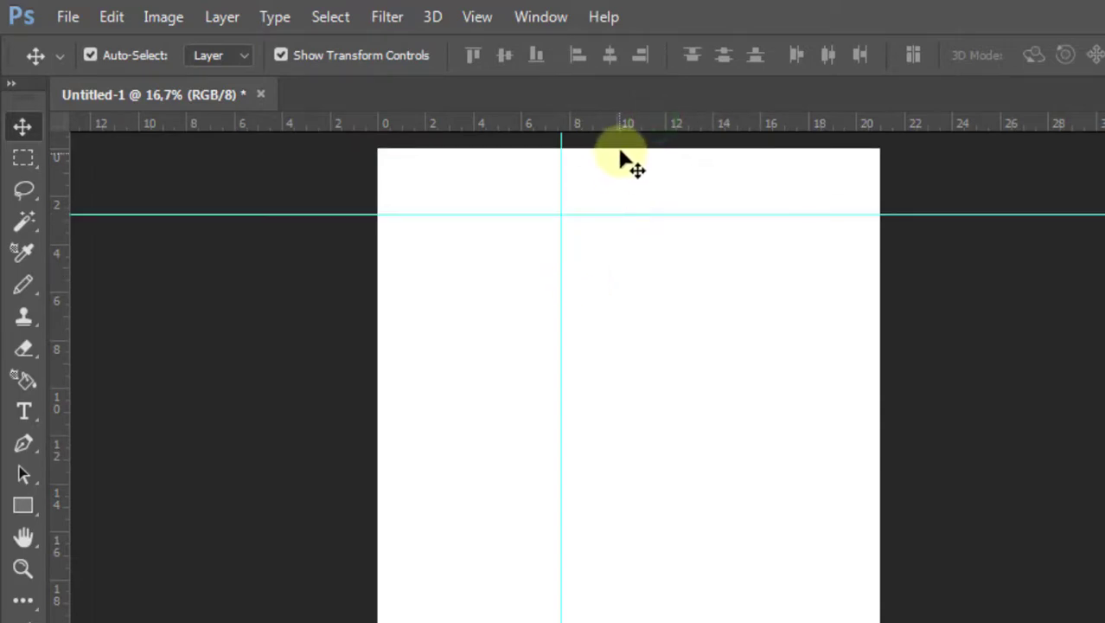
left_click_drag(645, 121, 645, 618)
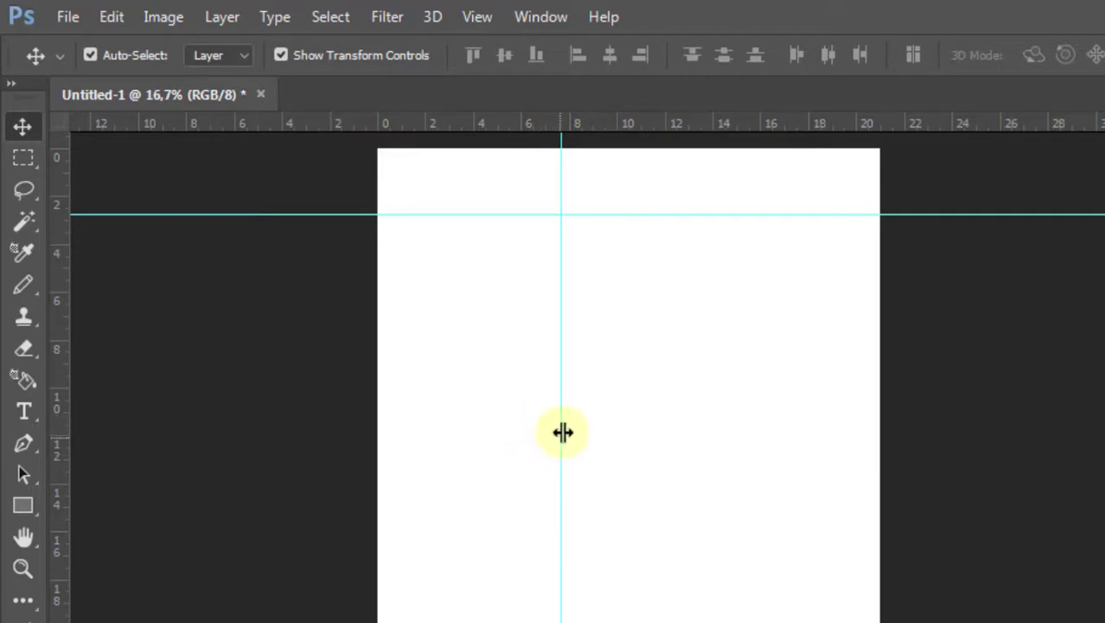
left_click_drag(563, 430, 459, 432)
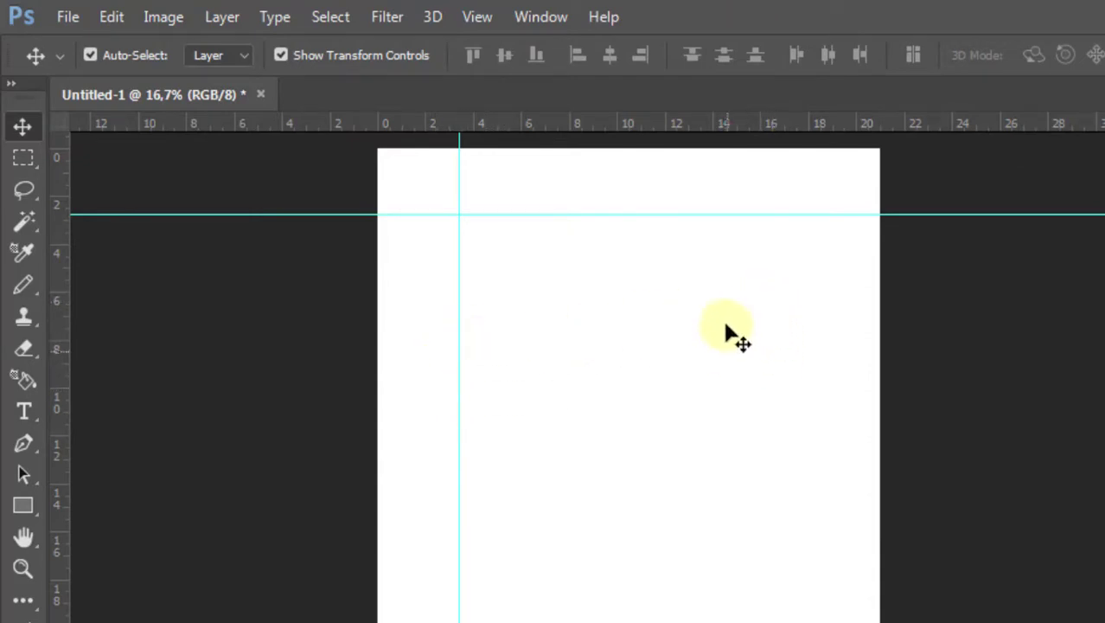
left_click_drag(58, 326, 792, 447)
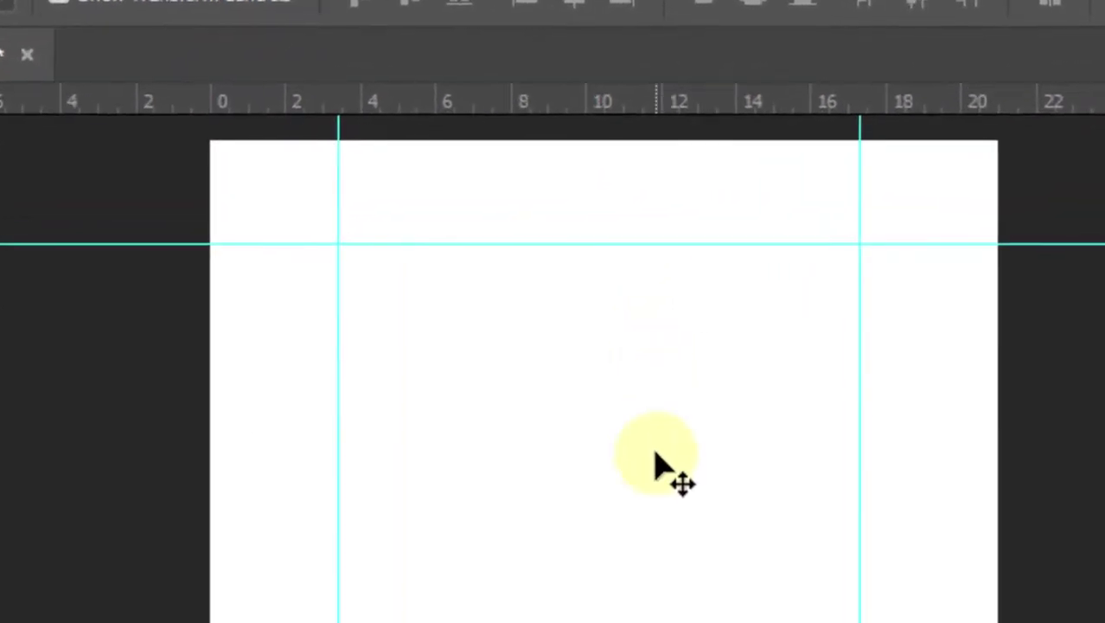
key("ctrl+h")
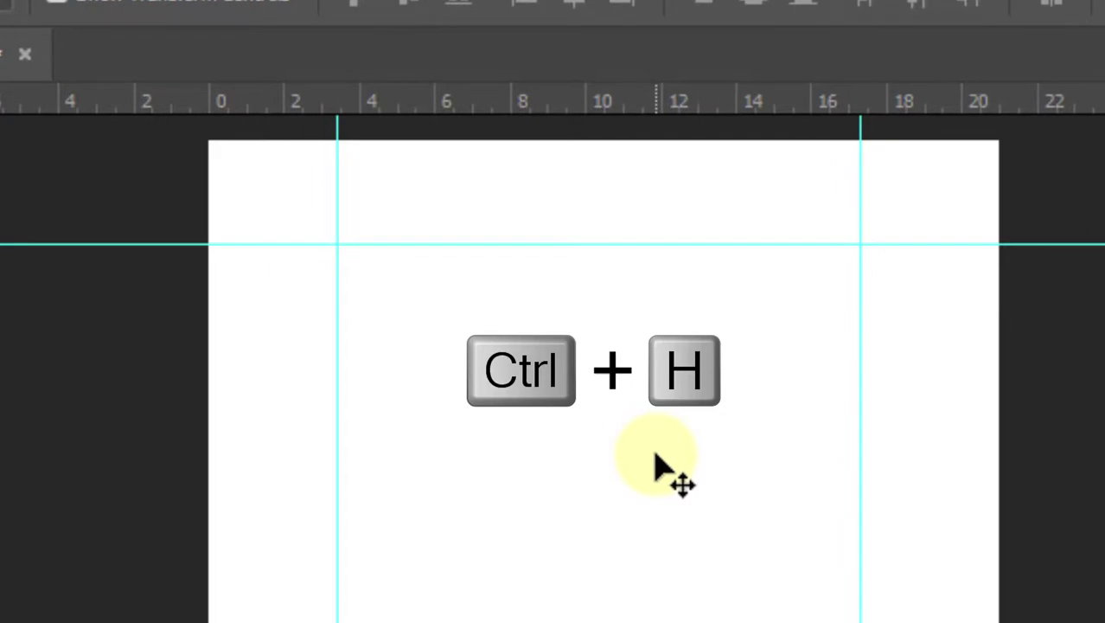
key("ctrl+h")
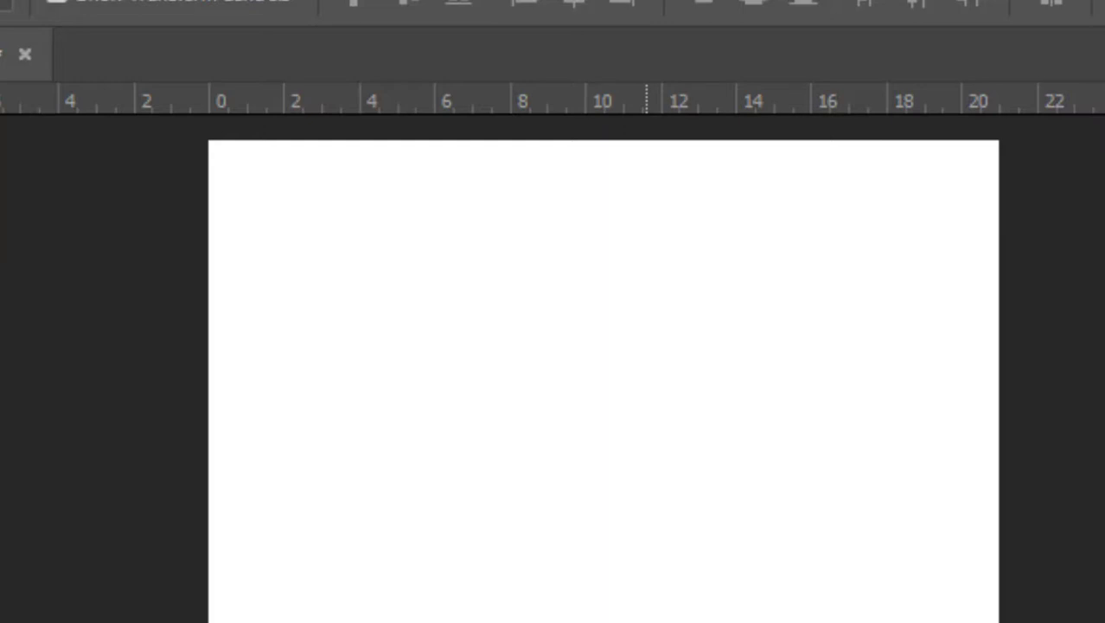
key("ctrl+h")
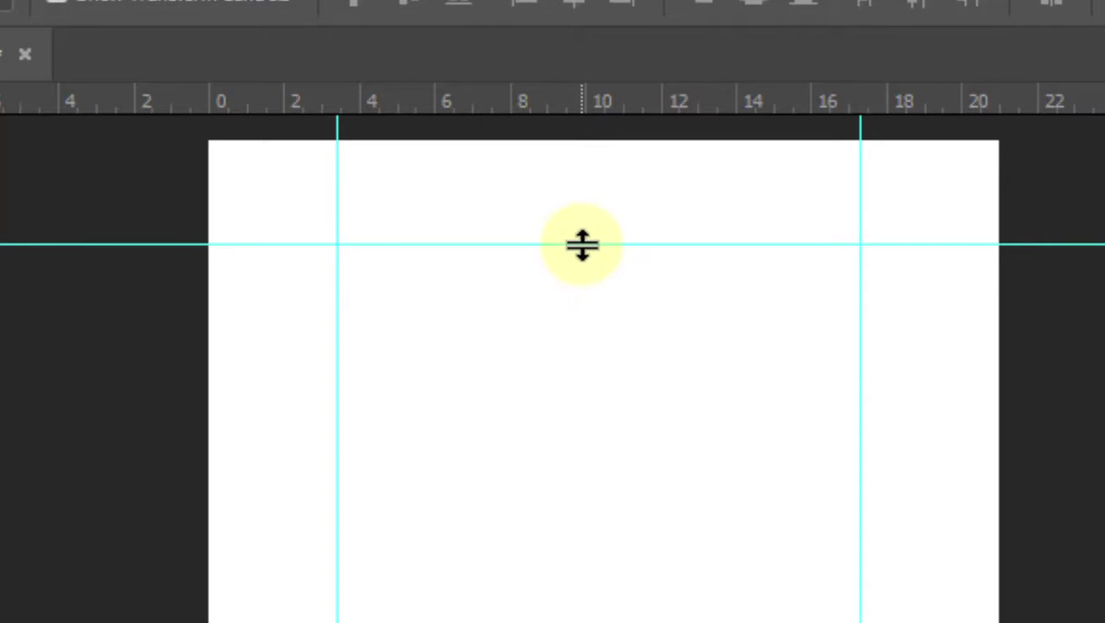
Step: Drag the horizontal guide and both vertical guides off onto the rulers, leaving no guides
left_click(582, 244)
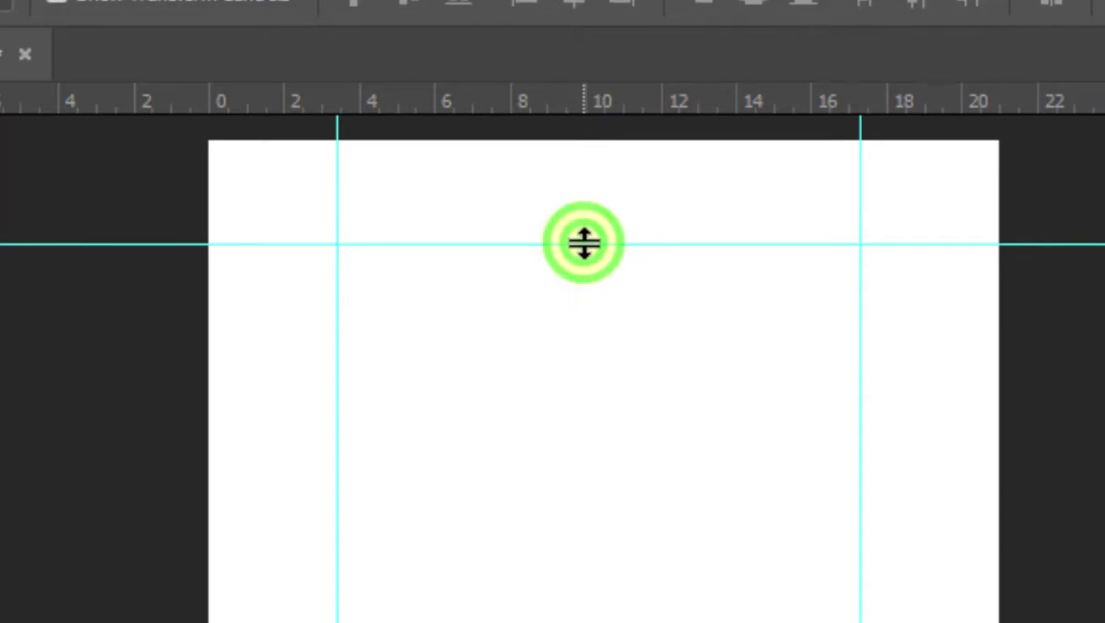
left_click_drag(585, 243, 584, 31)
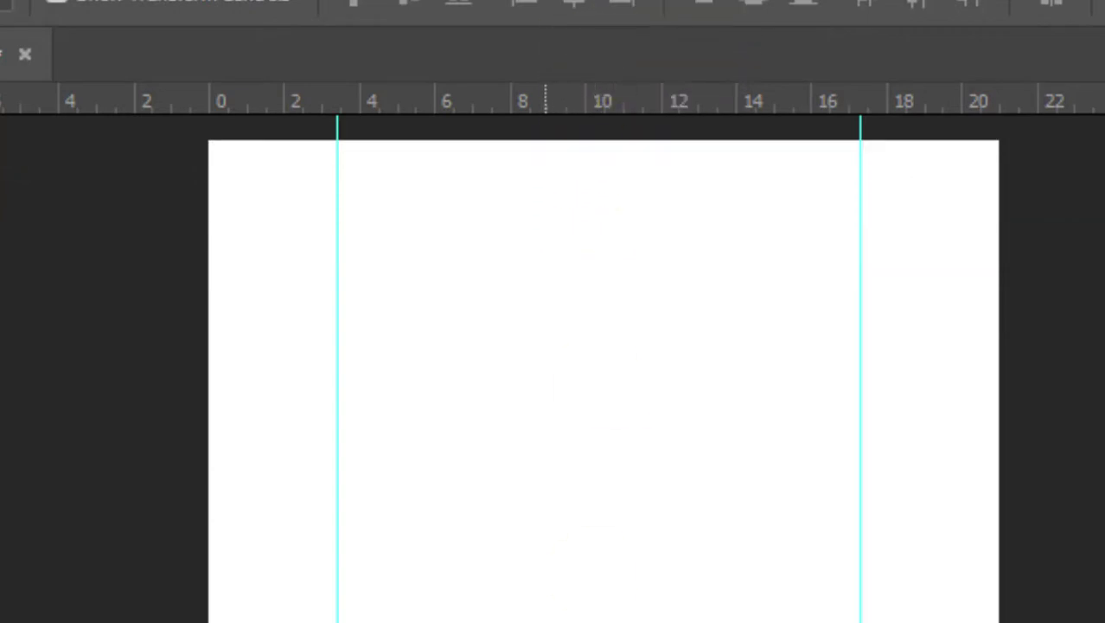
left_click_drag(546, 102, 607, 66)
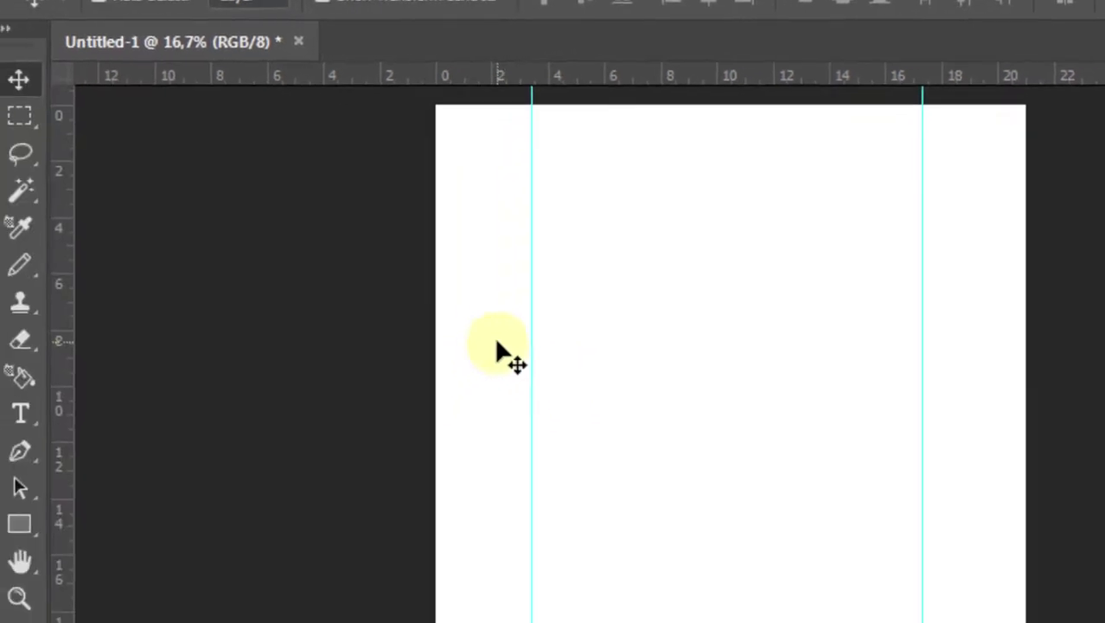
left_click(537, 334)
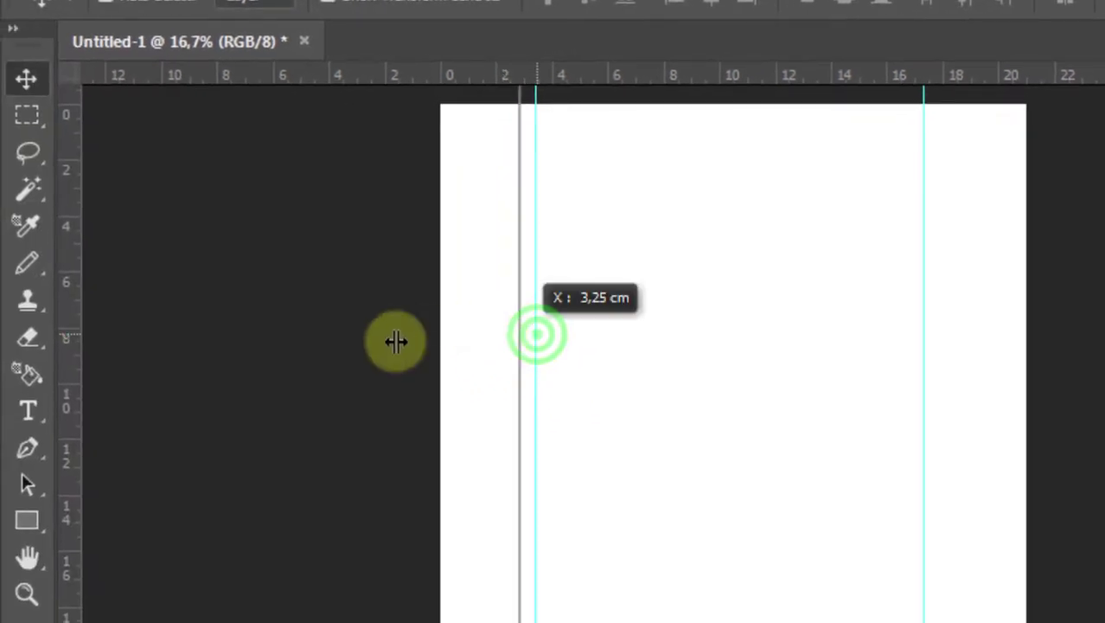
left_click_drag(537, 334, 35, 382)
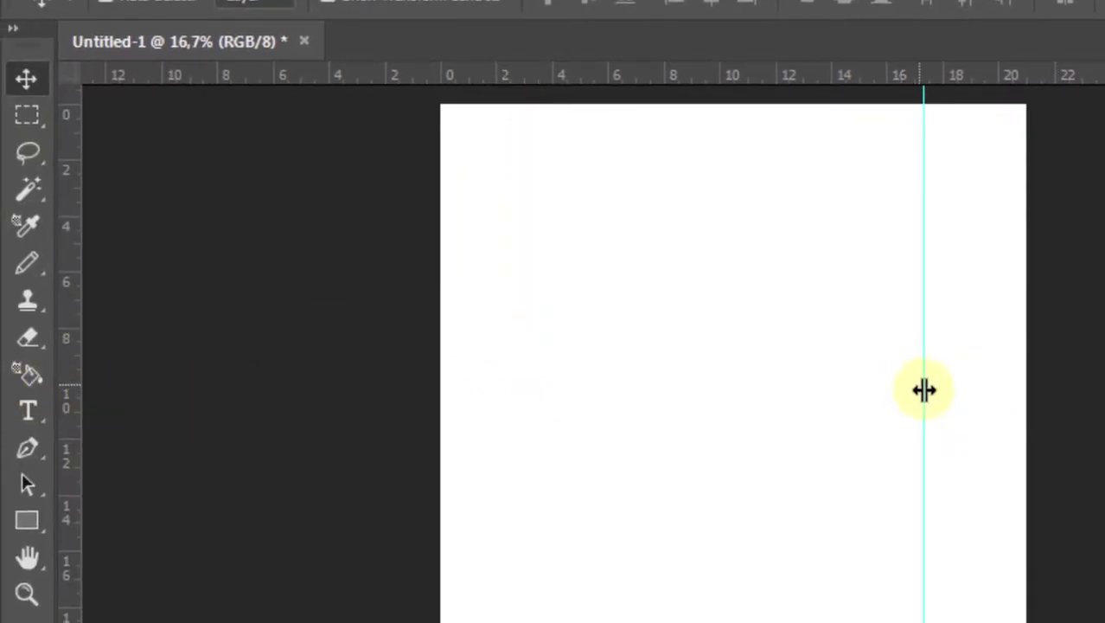
left_click_drag(924, 388, 8, 486)
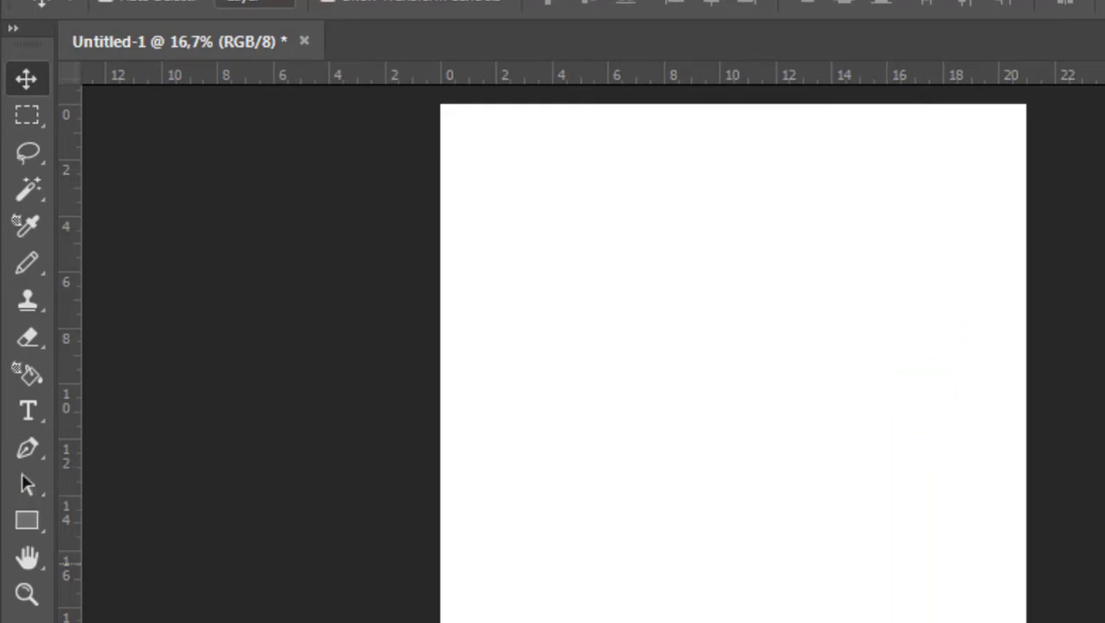